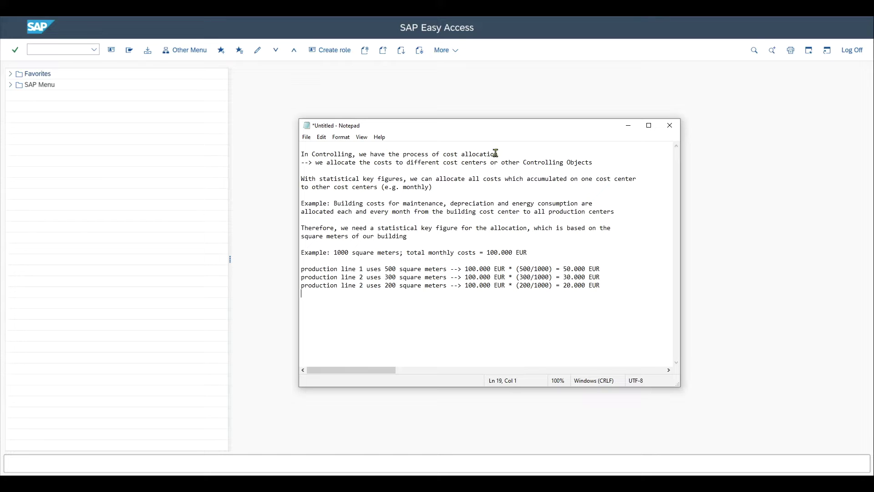
Step: Read the notes on cost allocation, statistical key figures and the monthly building cost example
left_click_drag(496, 153, 297, 155)
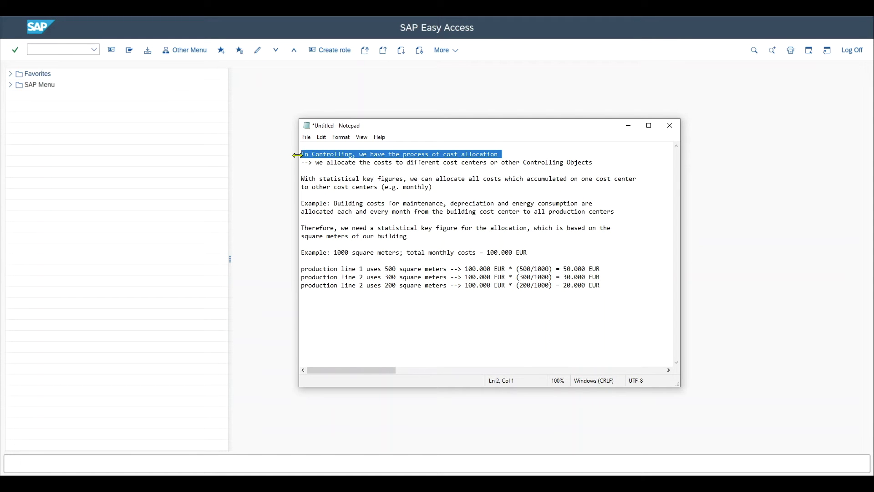
left_click(457, 153)
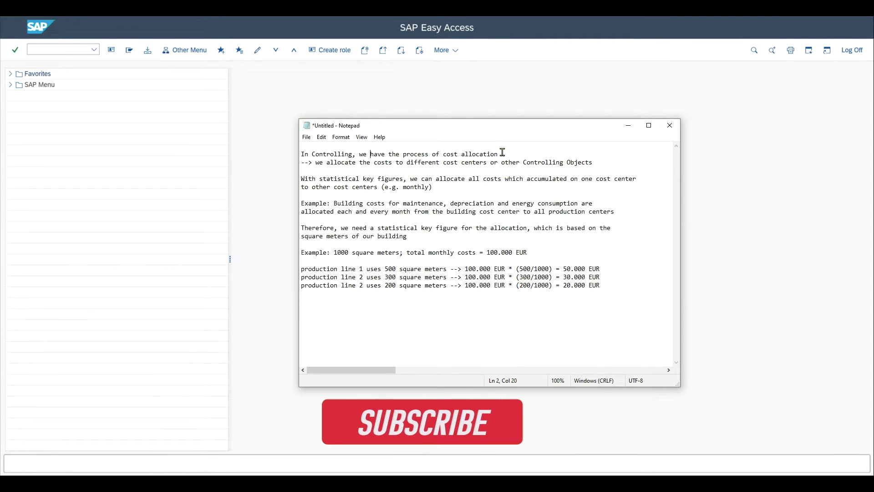
left_click_drag(501, 153, 444, 154)
left_click_drag(593, 162, 301, 163)
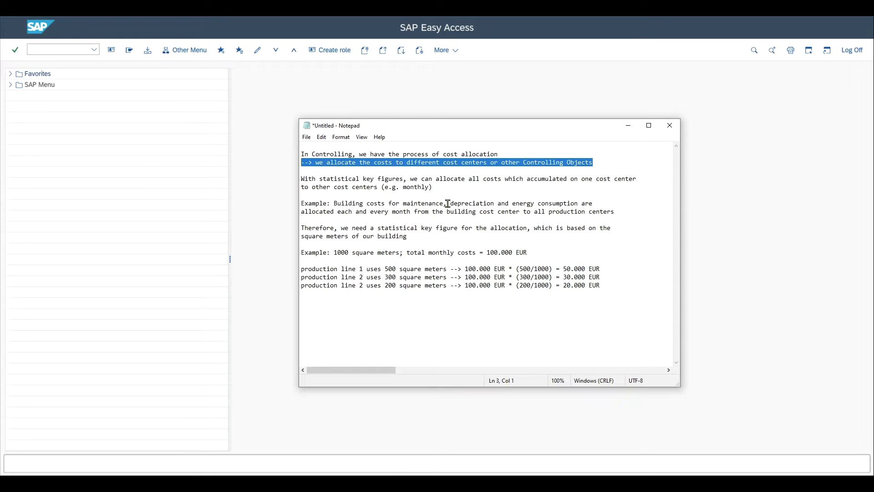
left_click_drag(301, 178, 602, 187)
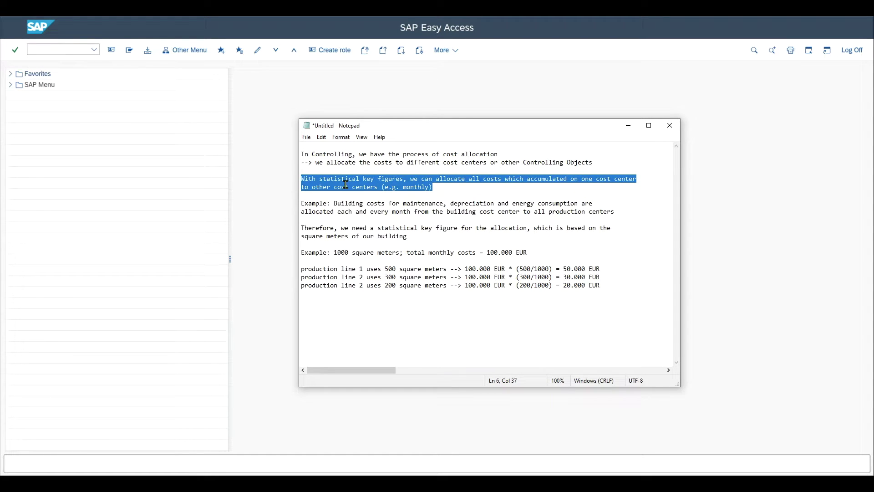
left_click(354, 206)
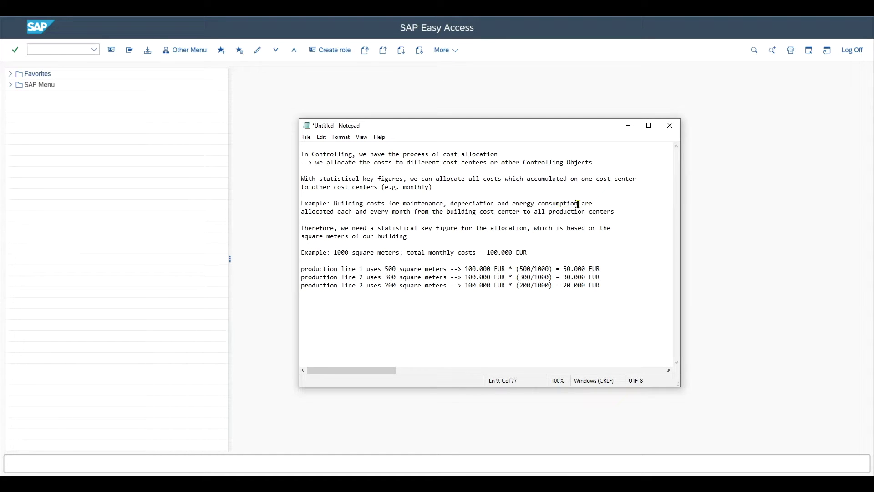
left_click_drag(579, 203, 515, 202)
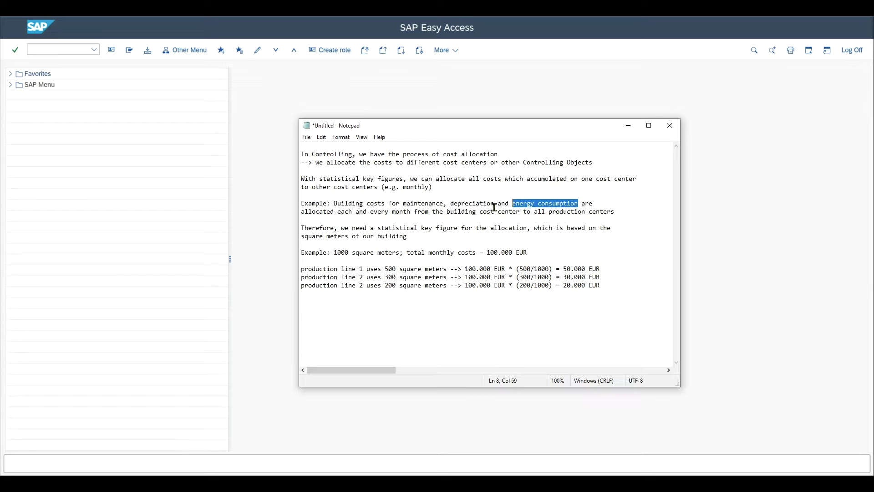
left_click_drag(493, 204, 402, 203)
left_click(342, 228)
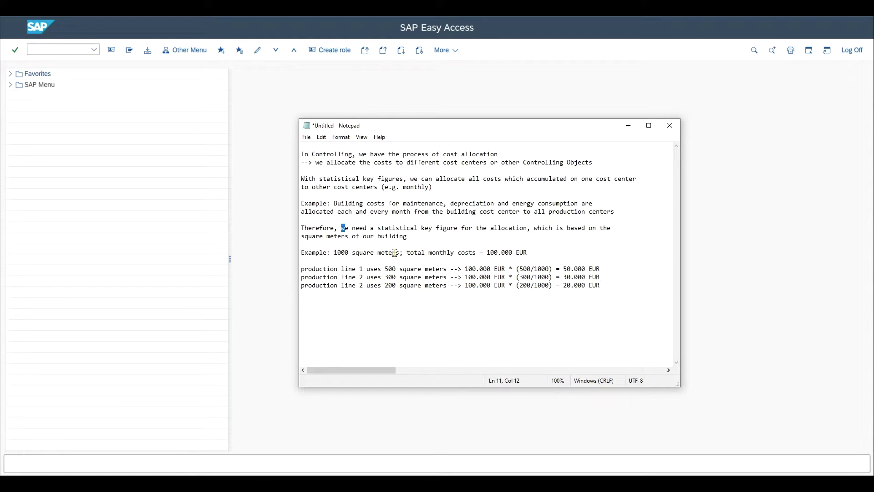
Step: Review the example's total area, total monthly costs and the square meters used by each production line
left_click_drag(399, 253, 334, 252)
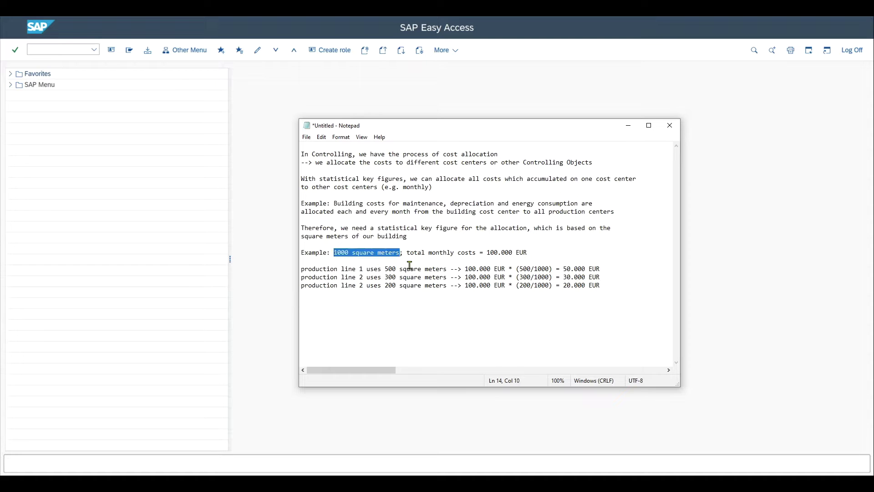
left_click(526, 252)
left_click_drag(526, 252, 485, 253)
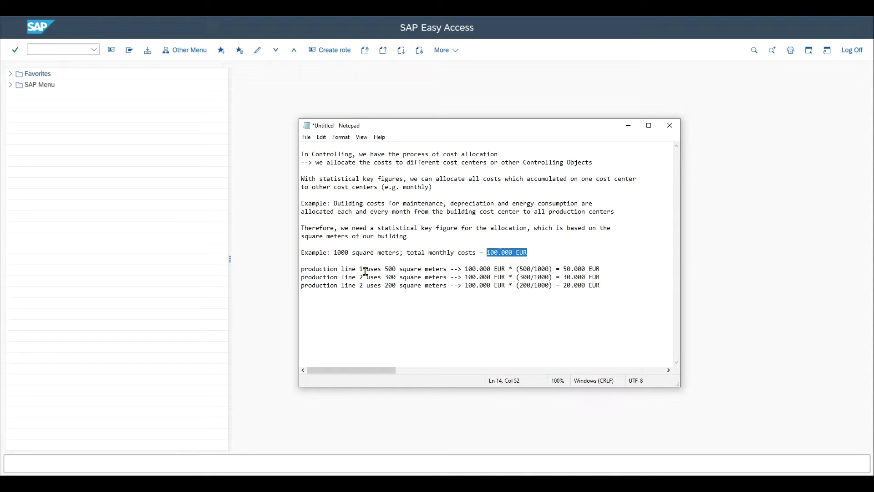
left_click_drag(385, 269, 447, 276)
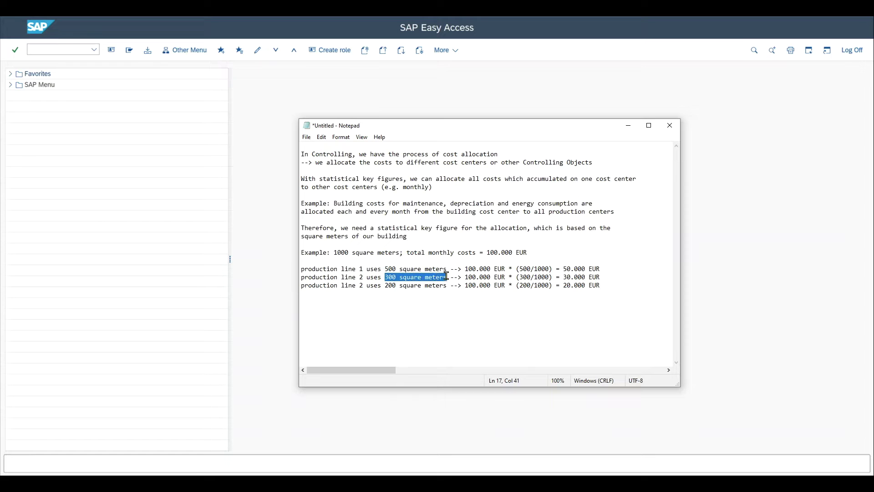
left_click_drag(384, 285, 451, 286)
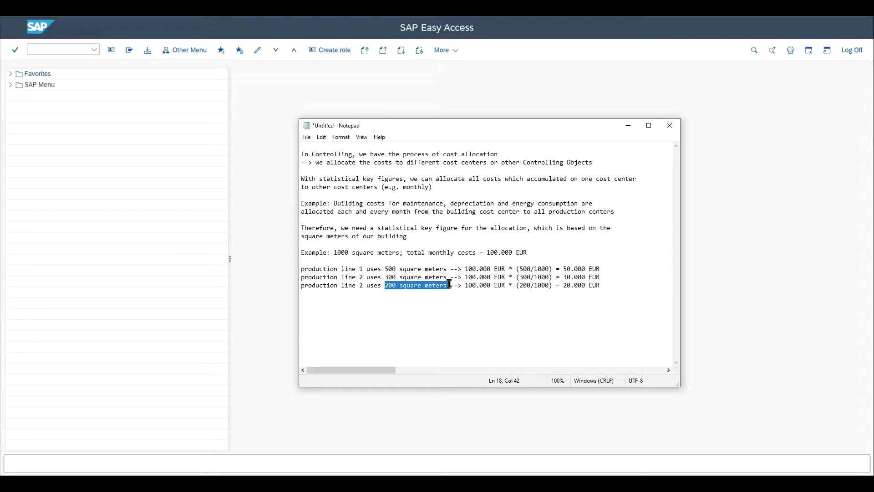
left_click_drag(396, 253, 333, 253)
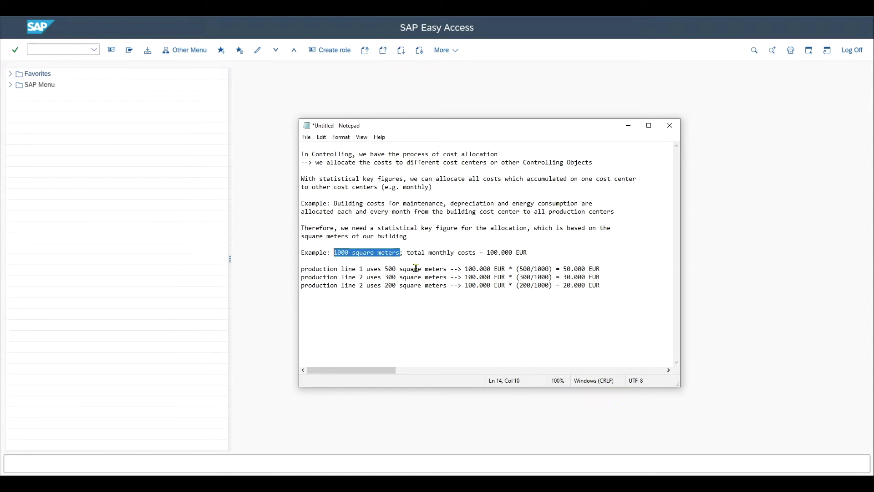
Step: Examine how production line 1's share of the monthly costs is calculated from its square meters
left_click(418, 268)
left_click_drag(396, 269, 384, 270)
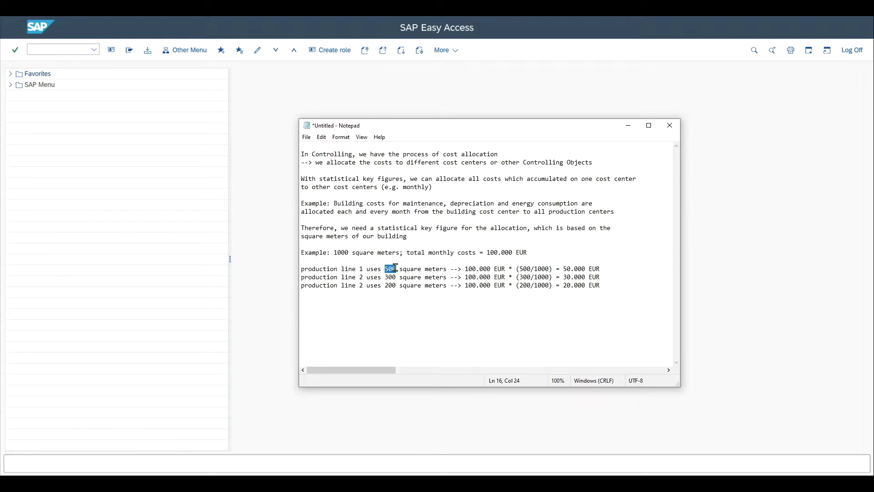
left_click_drag(513, 253, 486, 253)
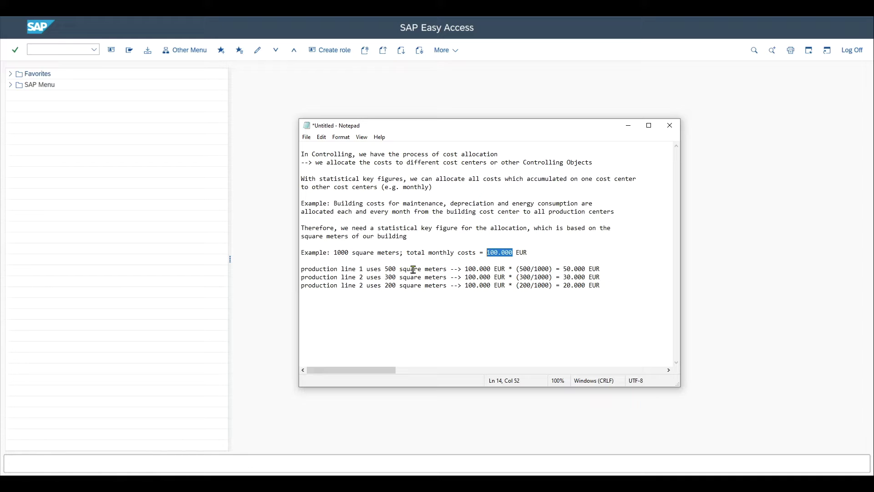
left_click_drag(505, 269, 464, 269)
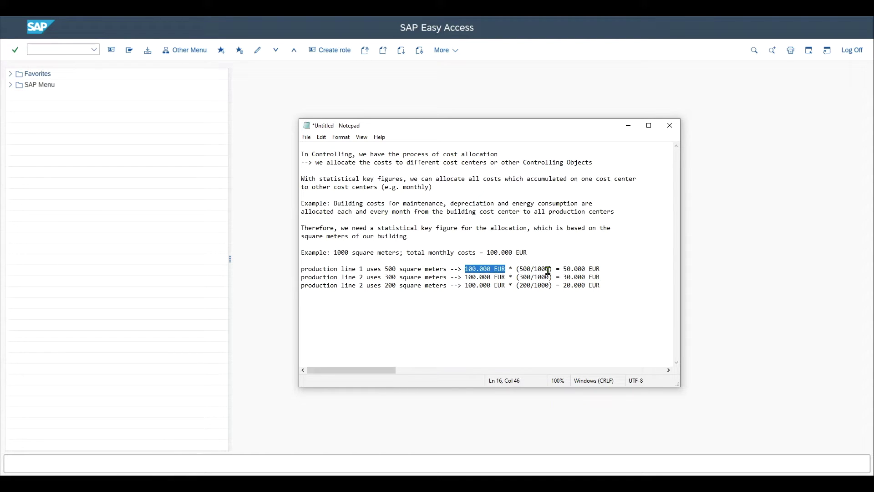
mouse_move(549, 269)
left_mouse_down()
mouse_move(519, 269)
mouse_move(541, 269)
mouse_move(534, 269)
left_mouse_up()
left_click_drag(601, 269, 564, 271)
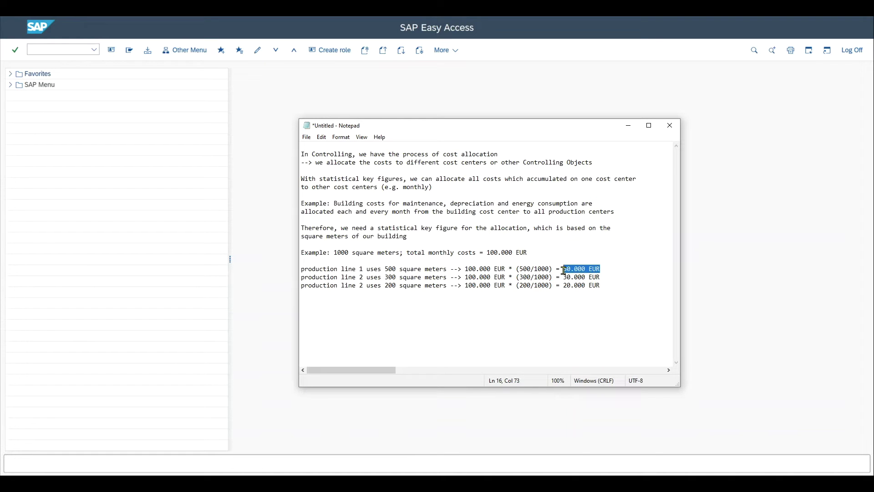
left_click_drag(364, 269, 301, 269)
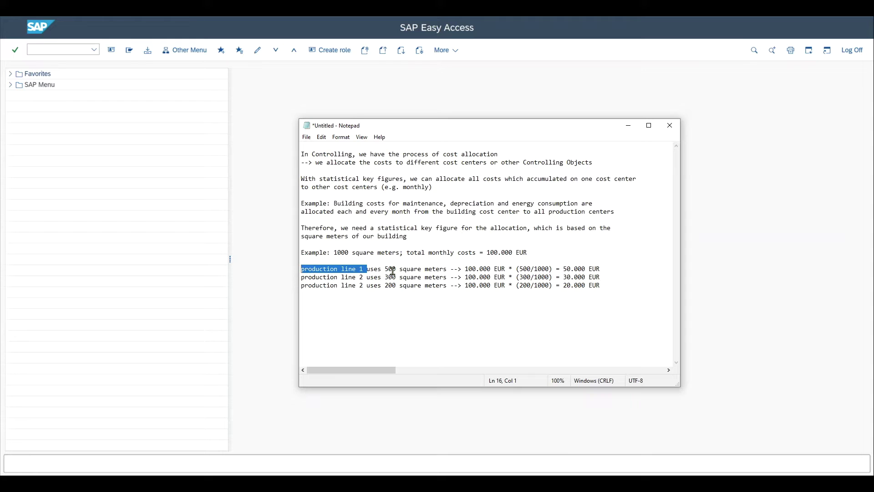
Step: Examine the cost share calculation for production line 2
left_click_drag(397, 277, 384, 277)
left_click_drag(505, 277, 465, 277)
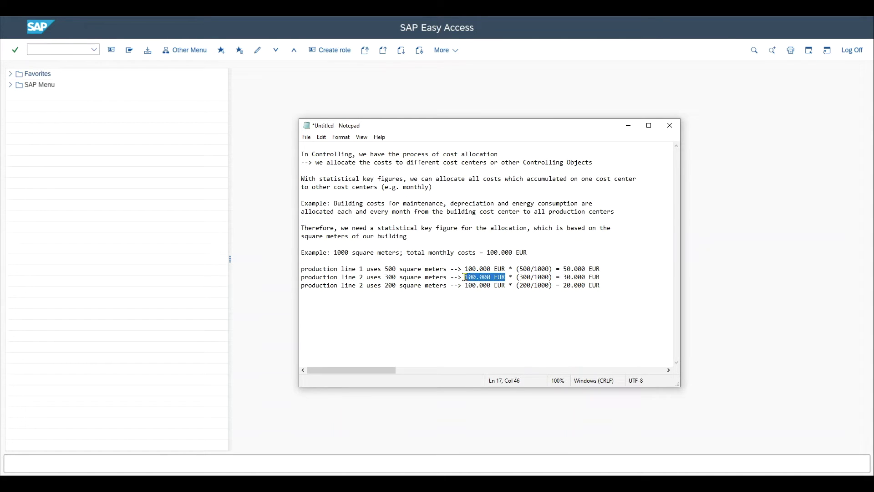
mouse_move(530, 277)
left_mouse_down()
mouse_move(519, 276)
mouse_move(537, 276)
left_mouse_up()
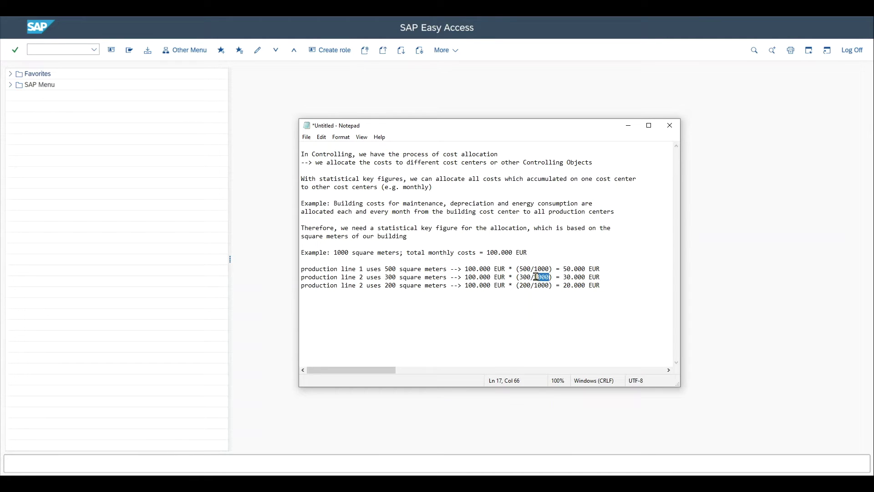
left_click_drag(601, 277, 565, 277)
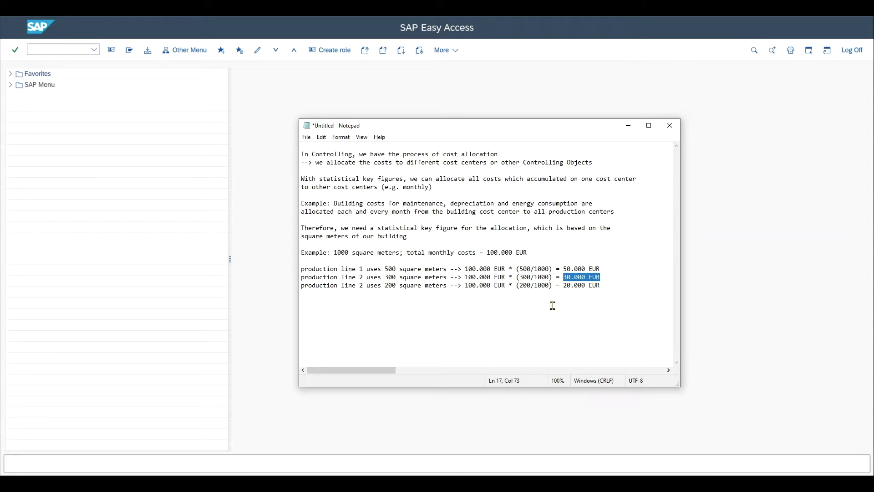
Step: Correct the last line of the allocation example to read "production line 3"
left_click(363, 285)
key("BackSpace")
type("3")
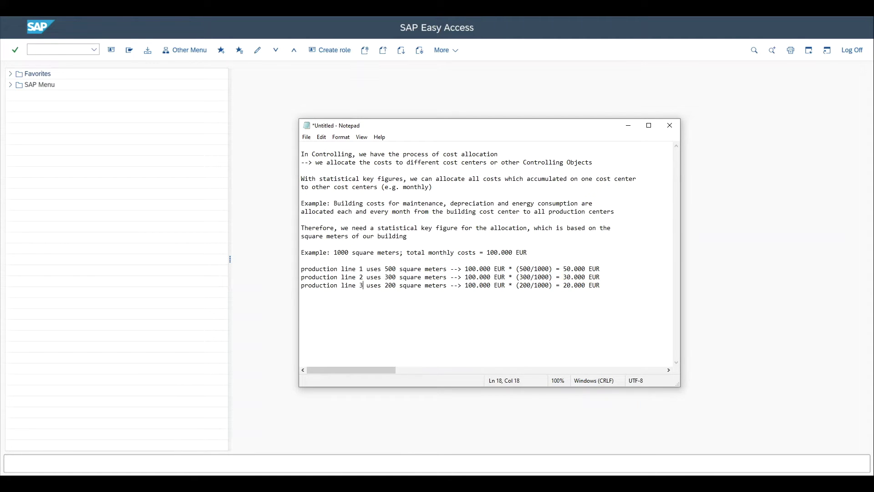
Step: Examine the cost share calculation for production line 3
double_click(390, 285)
left_click_drag(506, 284, 469, 285)
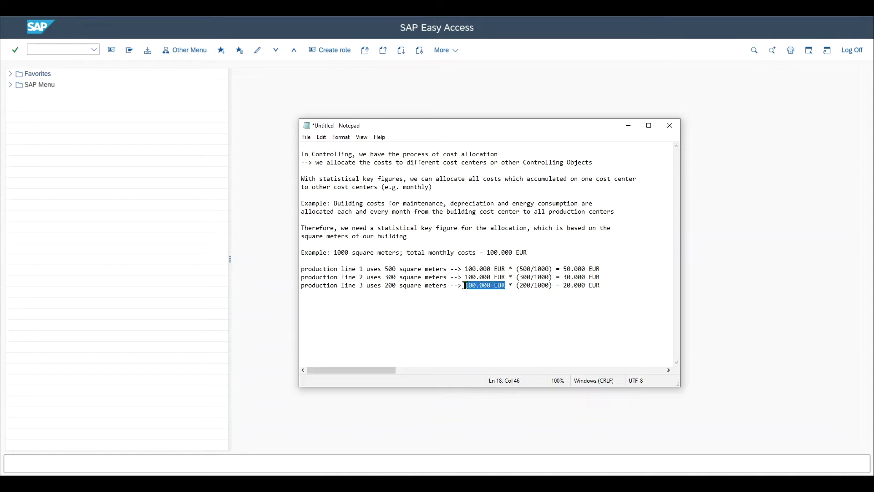
mouse_move(535, 285)
left_mouse_down()
mouse_move(516, 285)
mouse_move(535, 285)
left_mouse_up()
left_click_drag(600, 285, 564, 285)
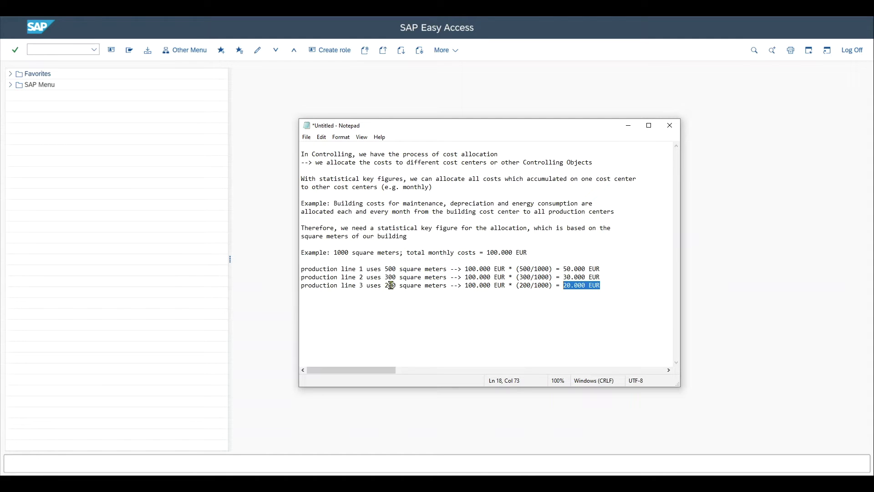
Step: Switch to SAP and run transaction KK01 to create a statistical key figure
left_click(80, 50)
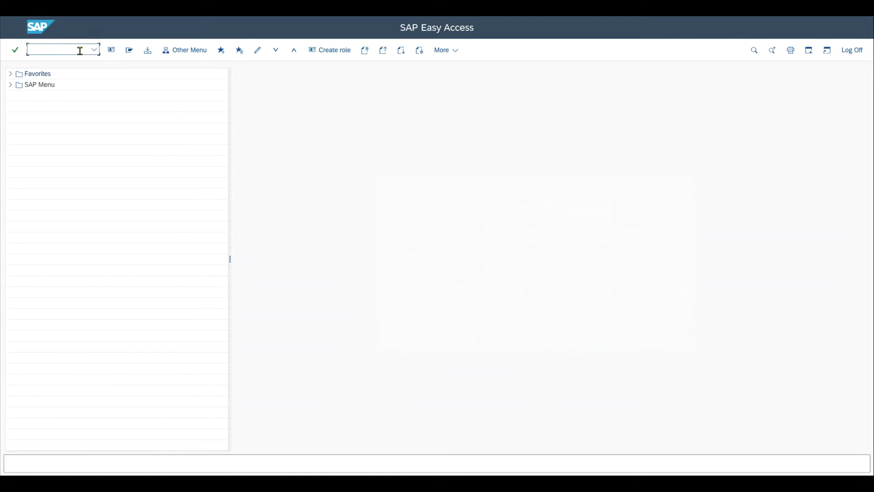
type("kk01")
key("Return")
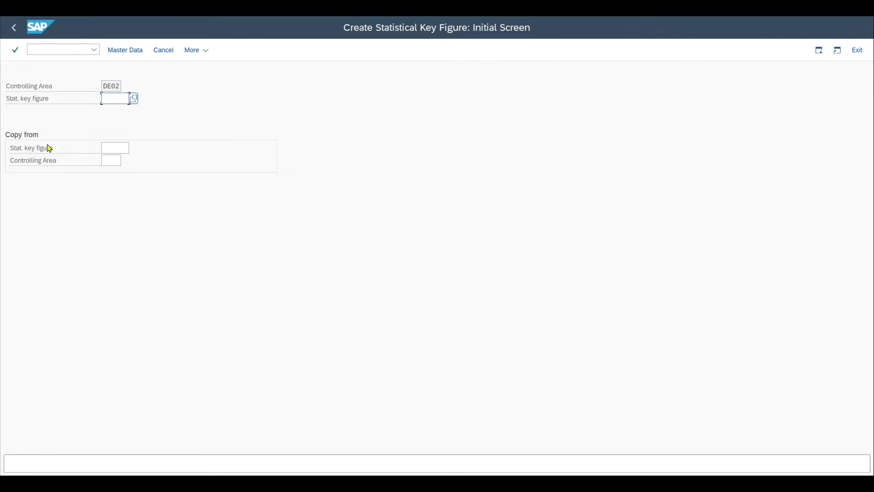
Step: Create statistical key figure SQ01 in controlling area DE02 and name it "Square meters for building"
left_click(114, 147)
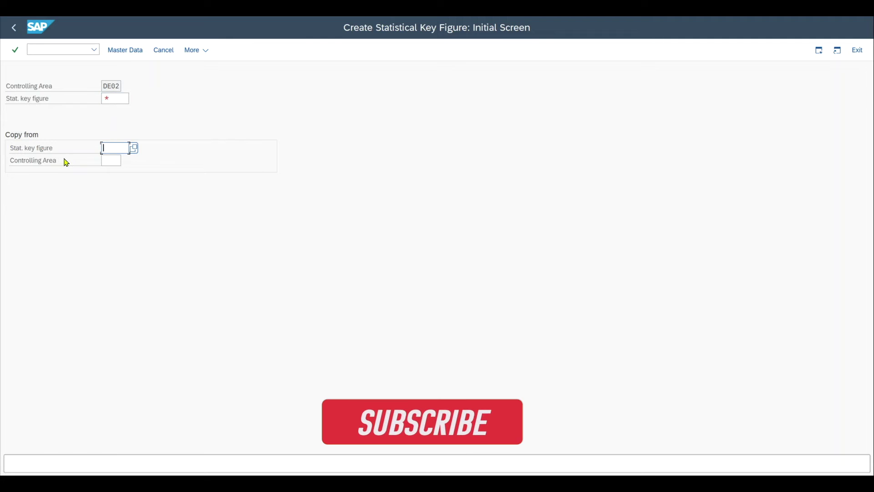
left_click(115, 99)
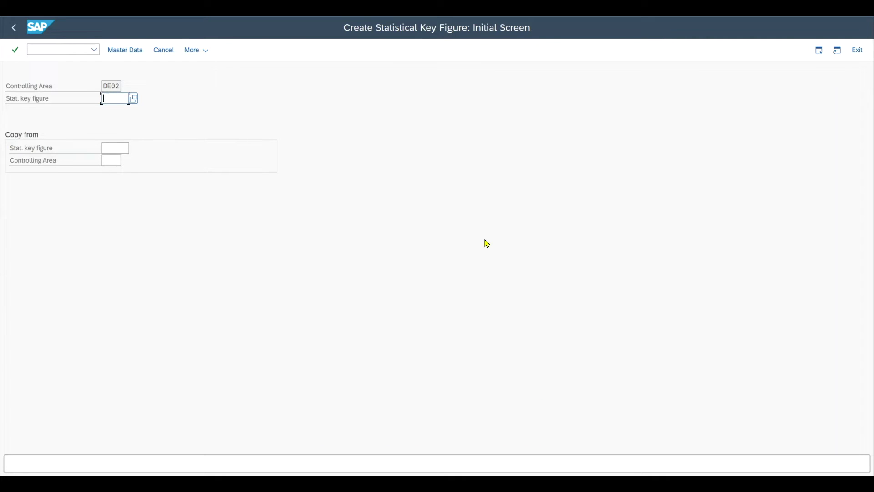
type("SO")
type("01")
key("Return")
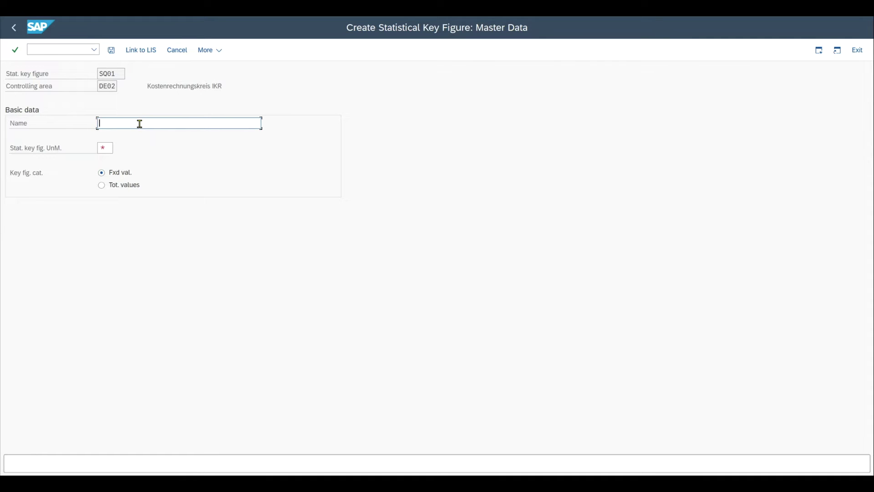
type("quare meters for building")
left_click_drag(193, 126, 91, 124)
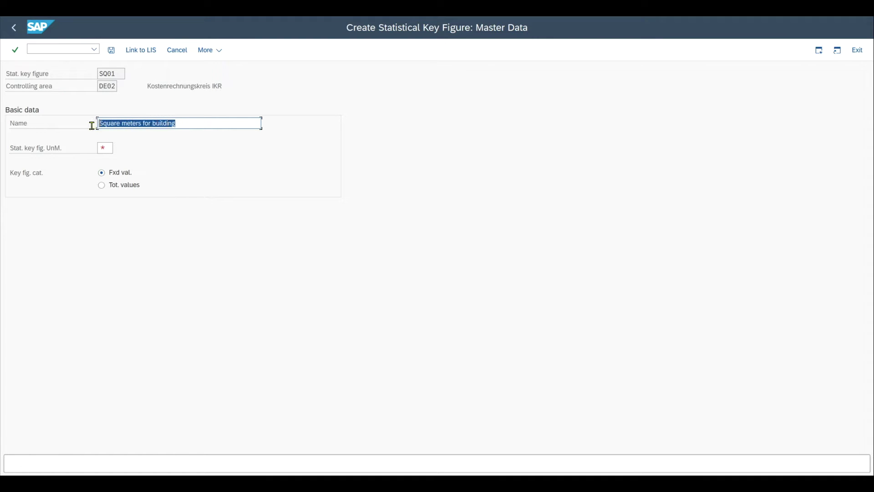
Step: Search the available units for the text *square* and set the key figure's unit to M-2
left_click(104, 148)
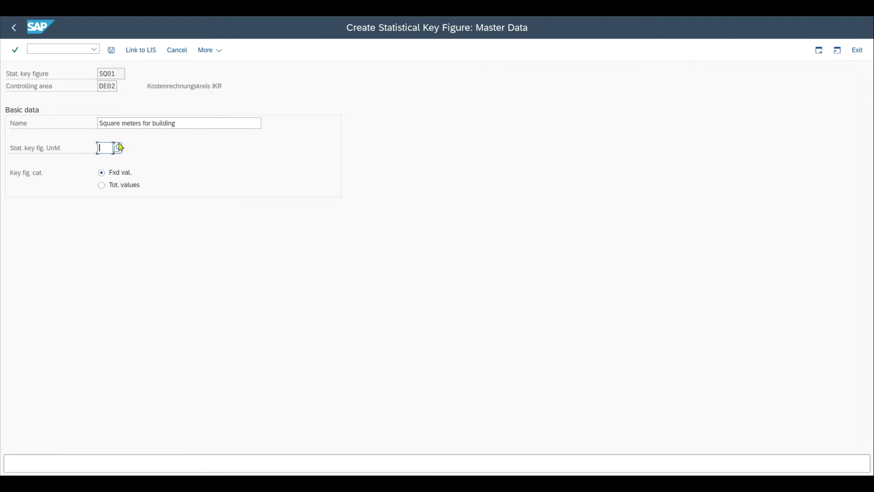
left_click(119, 148)
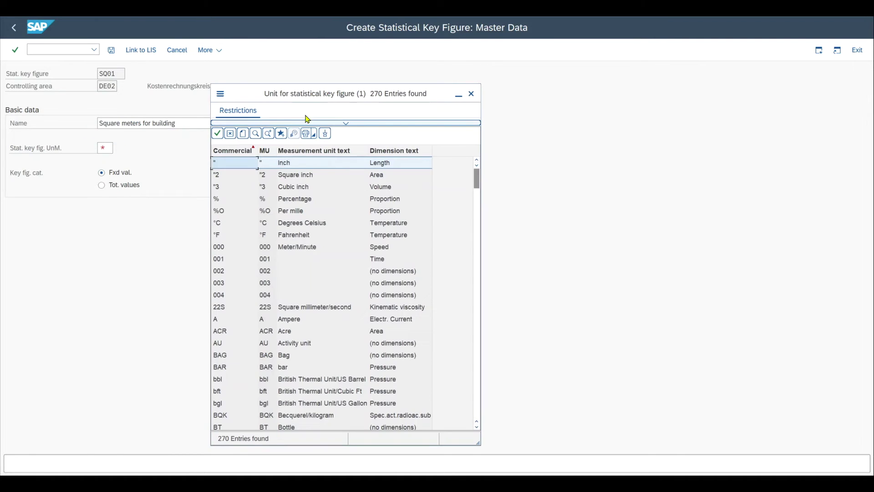
left_click(345, 123)
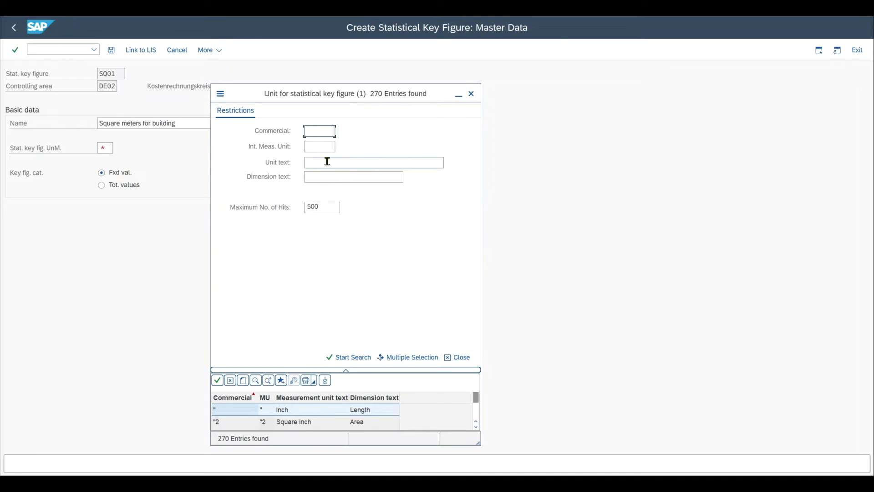
key("Tab")
key("Tab")
type("*square*")
key("Return")
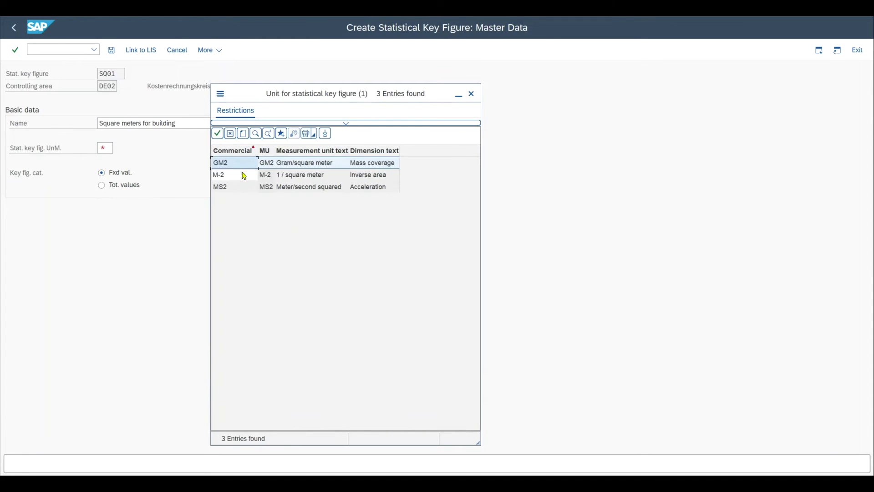
double_click(245, 175)
Step: Switch to the Notepad notes and examine the explanation of fixed values that do not change over several periods
key("alt+Tab")
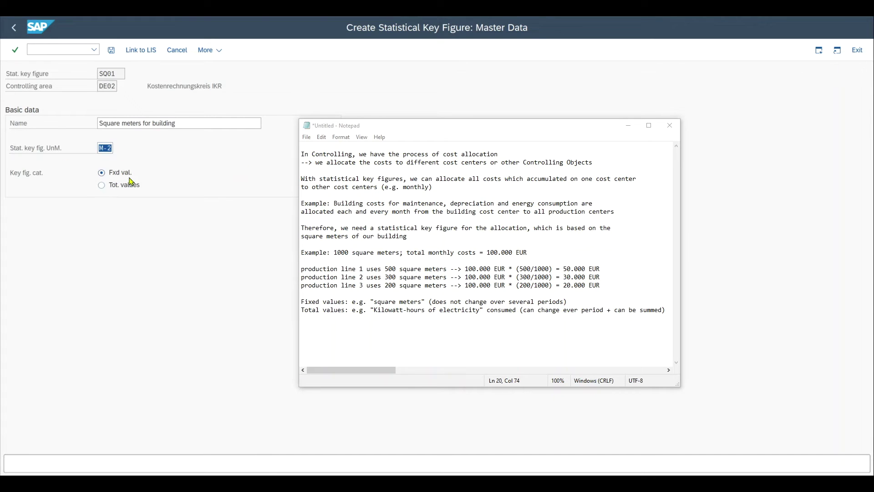
left_click_drag(342, 126, 331, 121)
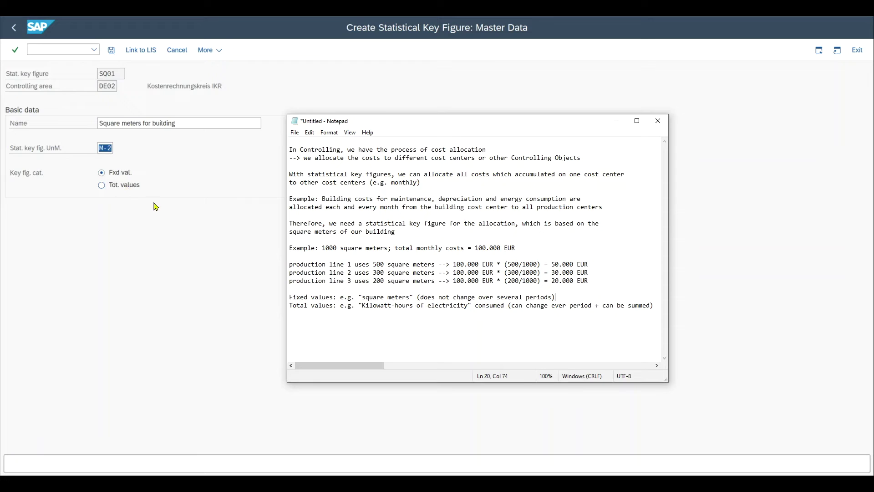
left_click(341, 304)
left_click_drag(563, 297, 415, 297)
left_click(500, 298)
left_click_drag(555, 297, 417, 299)
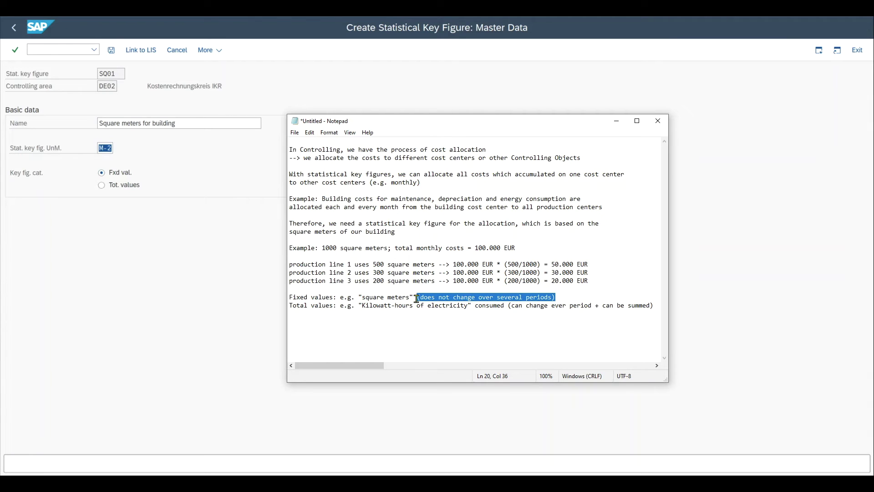
mouse_move(417, 298)
left_mouse_down()
mouse_move(497, 296)
mouse_move(415, 295)
left_mouse_up()
left_click(463, 296)
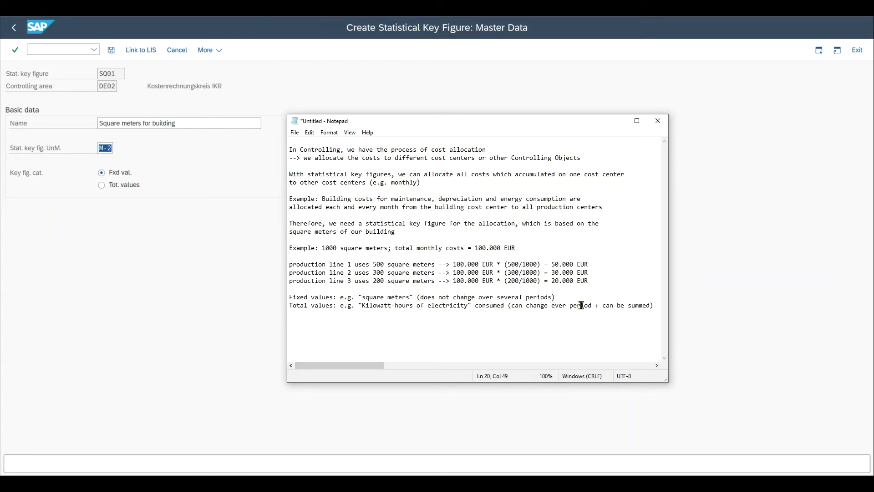
Step: Examine the notes on total values, comparing the kilowatt-hours of electricity example with the square meters example
left_click_drag(654, 305, 512, 305)
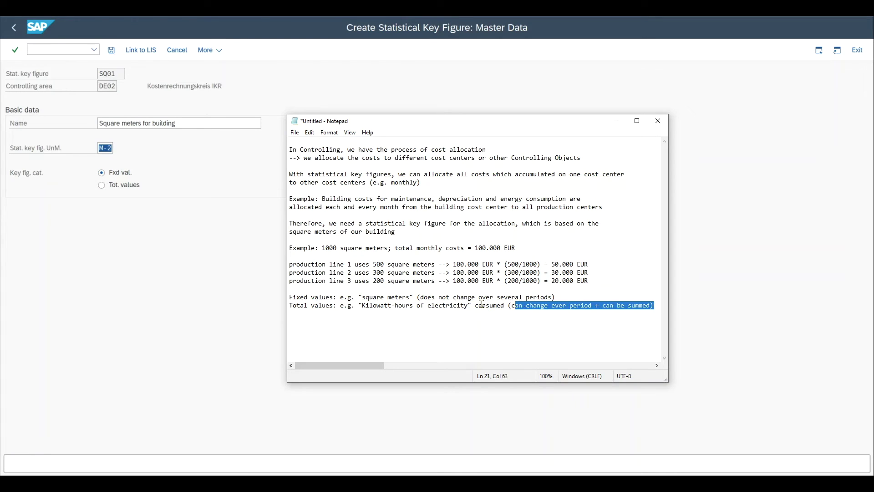
left_click(421, 306)
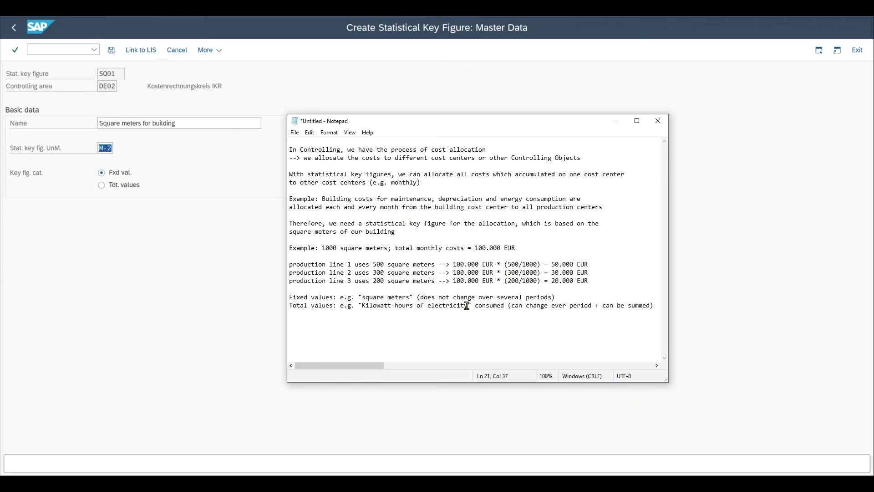
left_click_drag(468, 305, 360, 306)
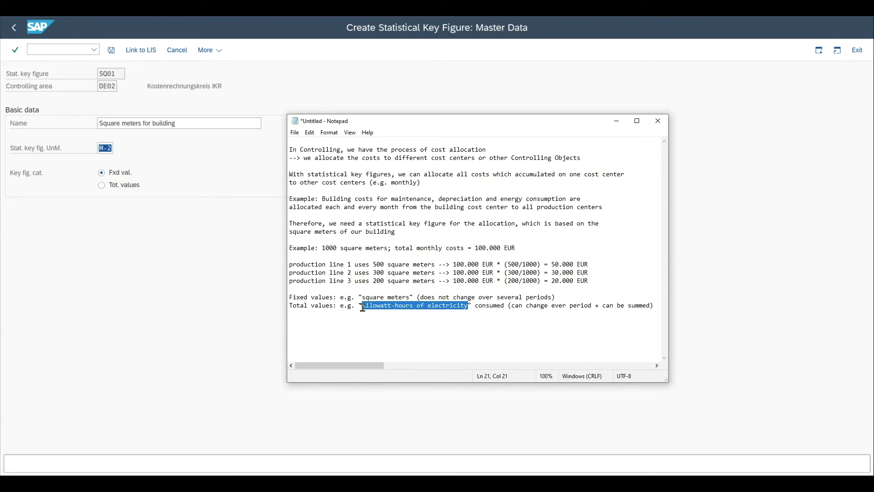
left_click_drag(411, 297, 362, 297)
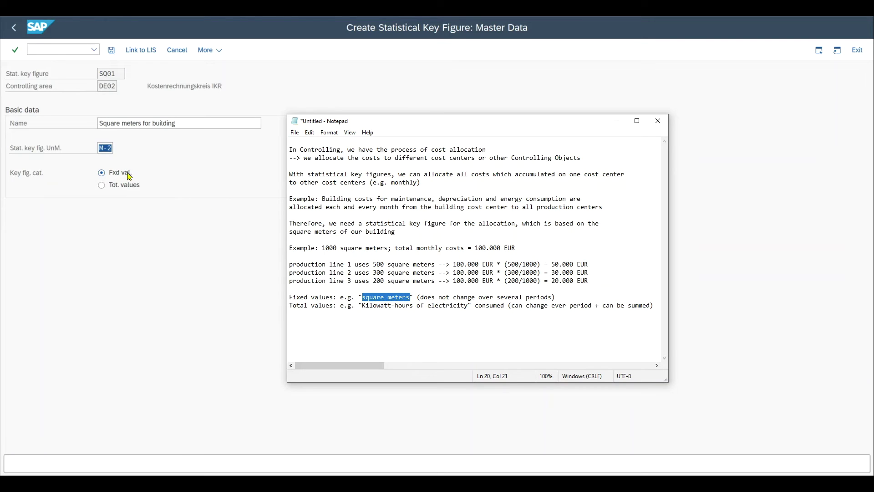
Step: Switch back to SAP, set the key figure category to fixed values and save statistical key figure SQ01
left_click(129, 177)
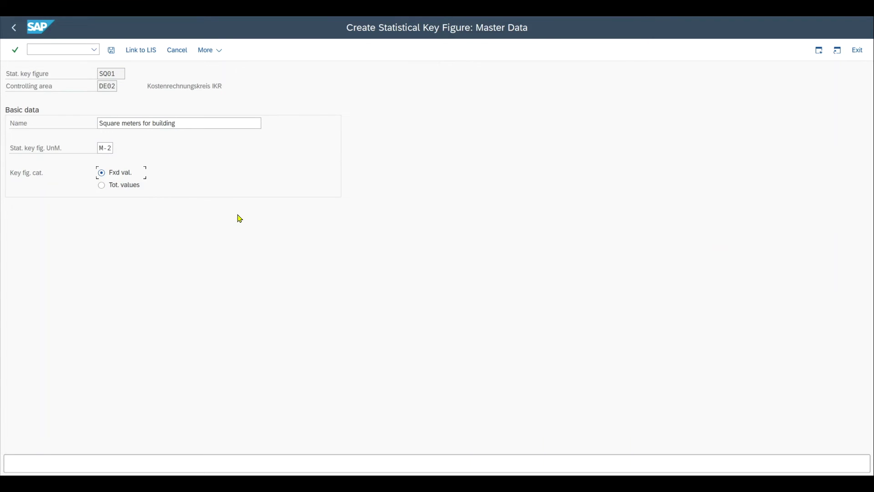
key("ctrl+s")
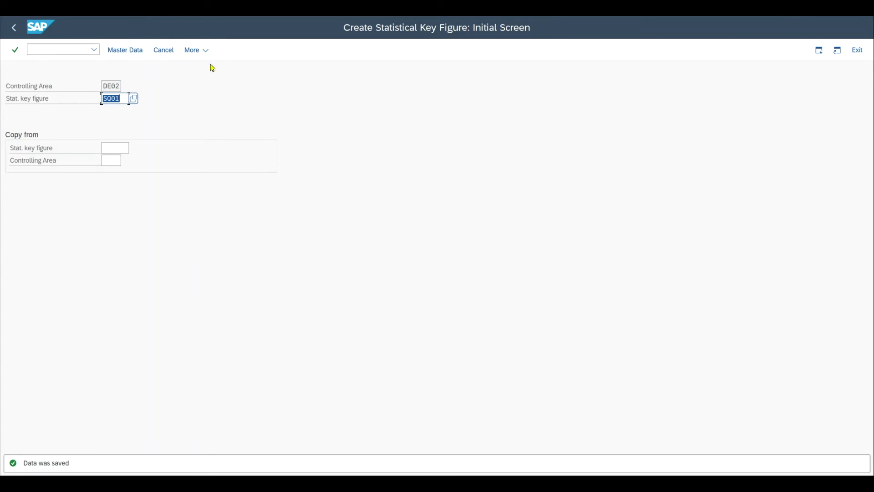
Step: Open statistical key figure SQ01 in change mode and review its name and unit of measure
left_click(196, 50)
mouse_move(214, 65)
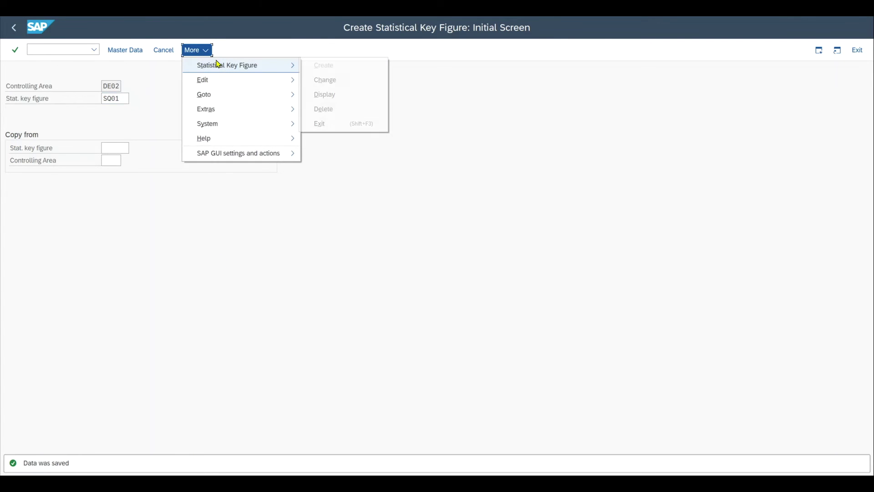
left_click(337, 81)
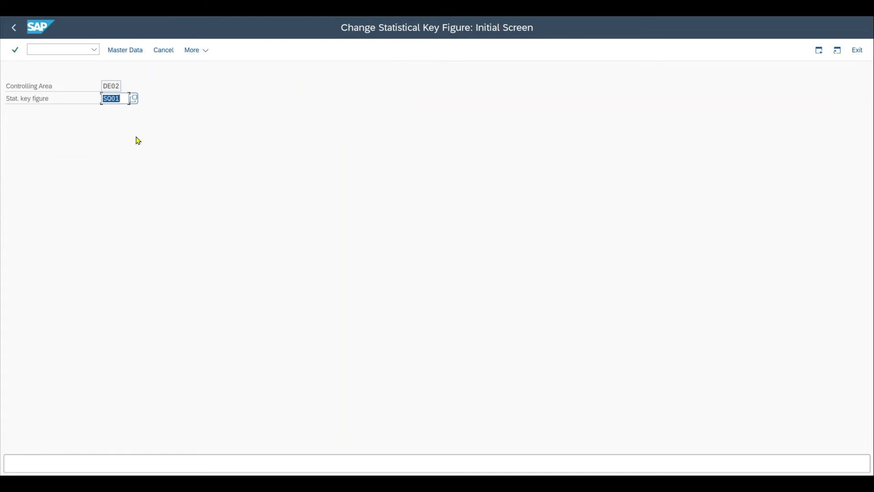
key("Return")
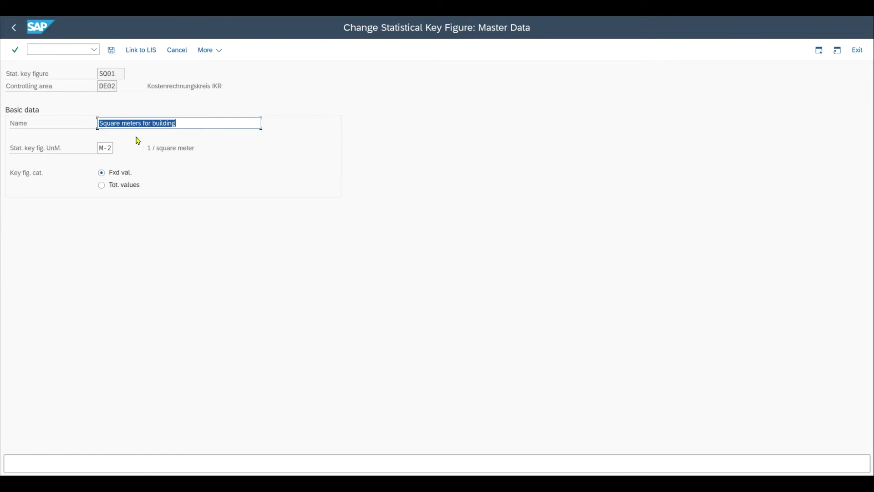
left_click_drag(178, 124, 93, 121)
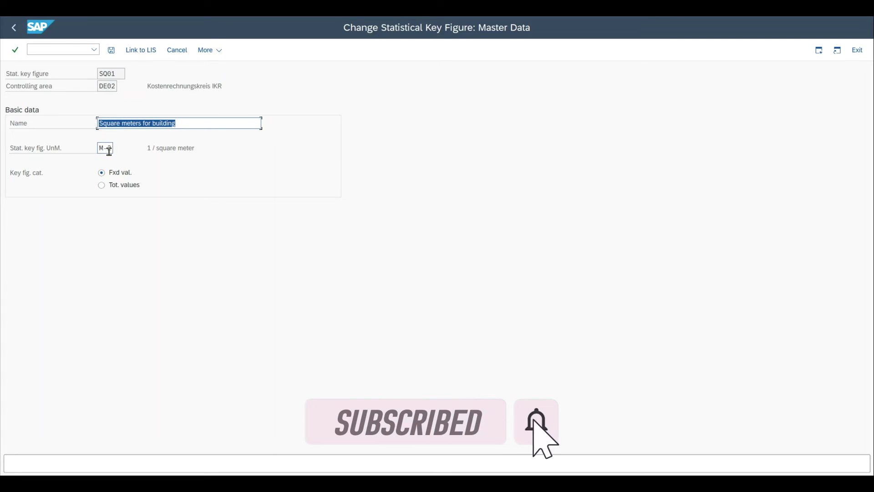
left_click_drag(111, 147, 97, 148)
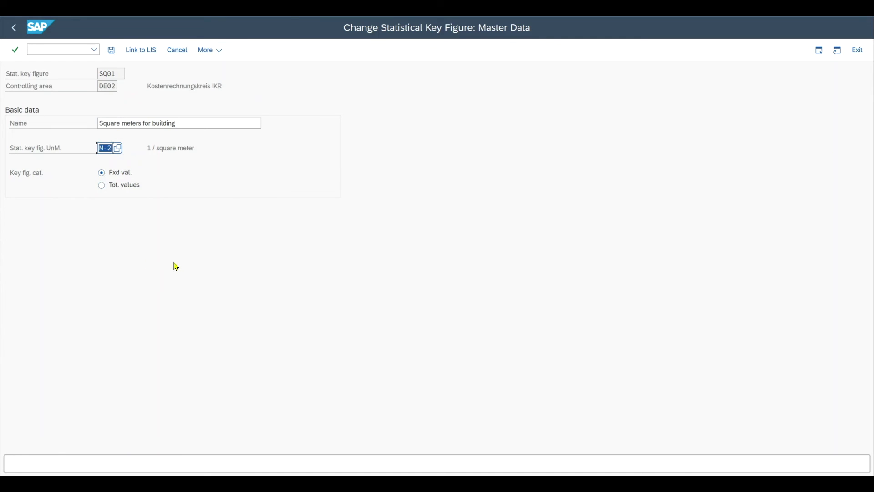
Step: Check the assignments of key figure SQ01 and dismiss the information messages
left_click(213, 50)
mouse_move(255, 80)
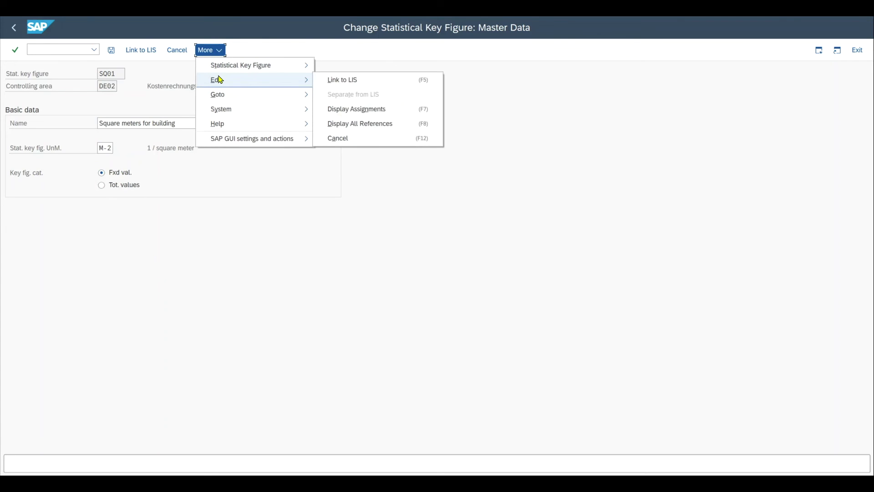
left_click(371, 111)
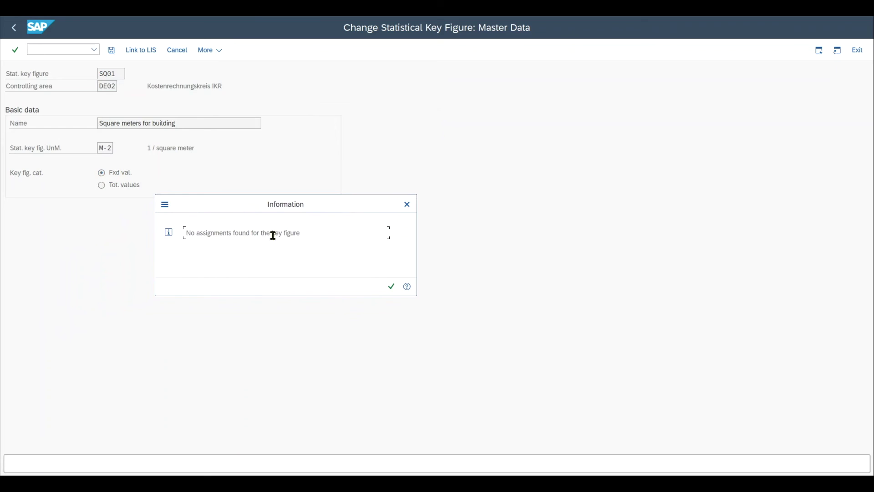
left_click_drag(300, 235, 186, 238)
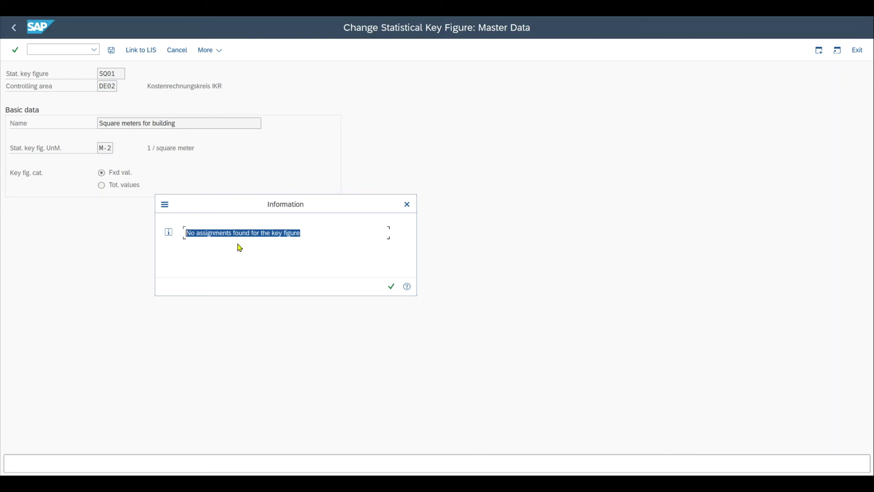
key("Return")
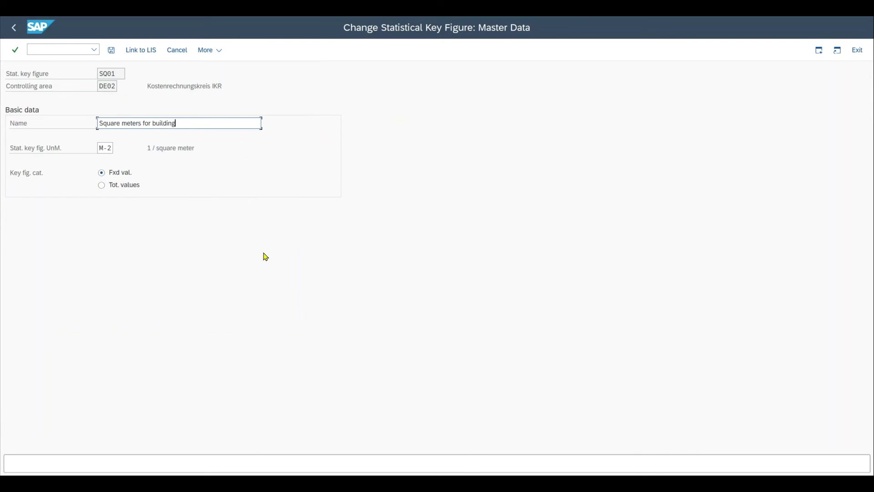
key("Return")
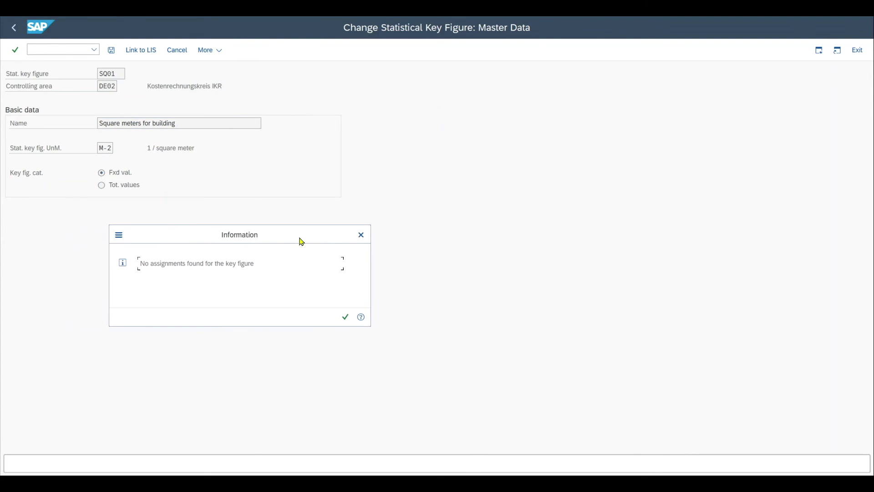
left_click(361, 235)
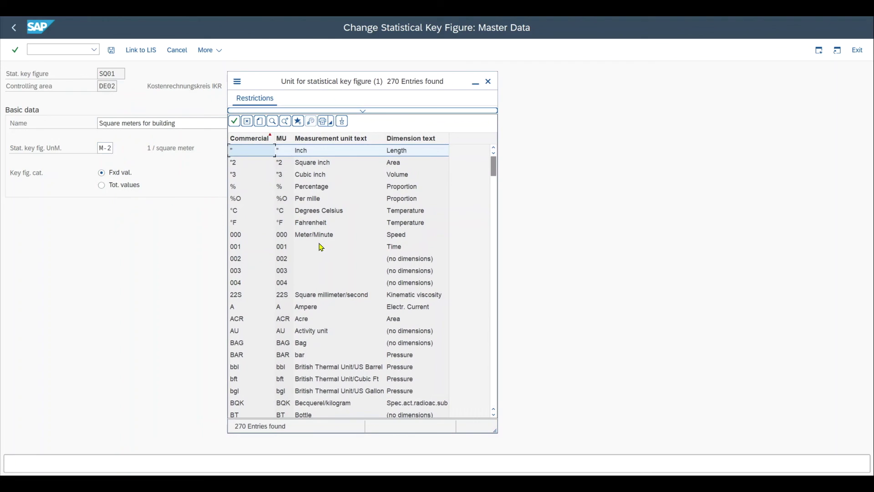
Step: Close the list of available units, run transaction CUNI and open the units of measurement for the (no dimensions) entry
left_click(488, 81)
left_click(79, 50)
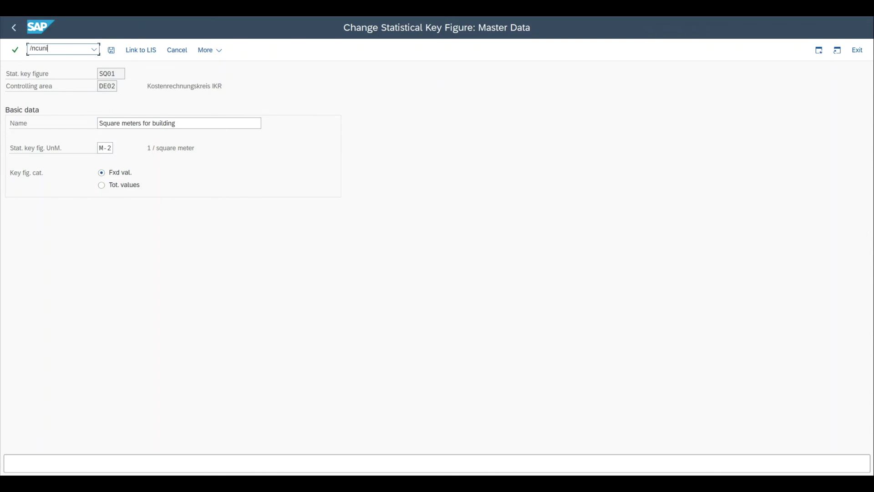
key("Return")
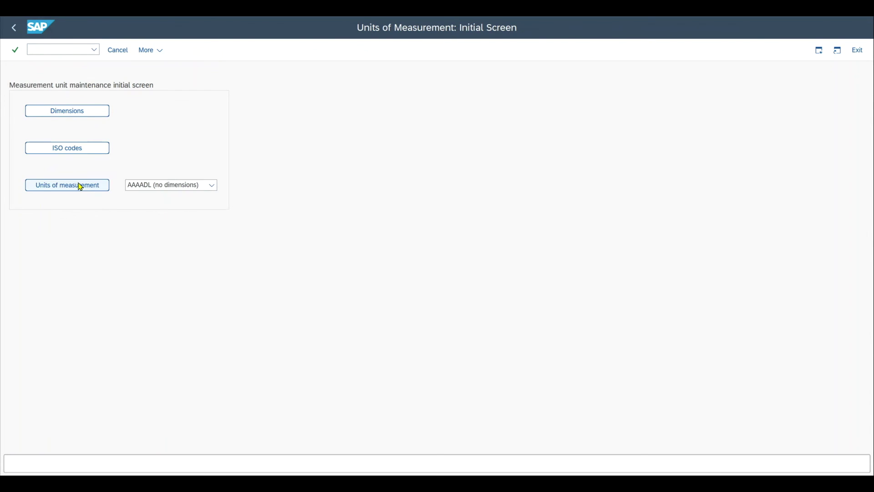
left_click(81, 186)
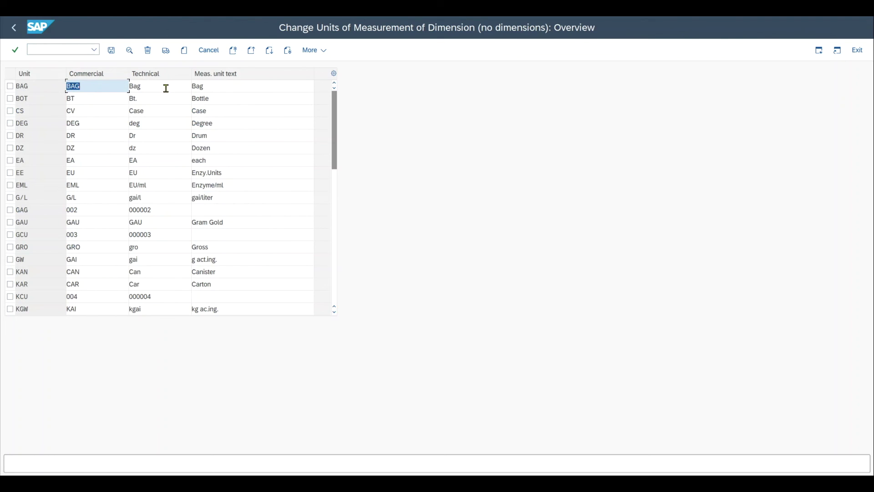